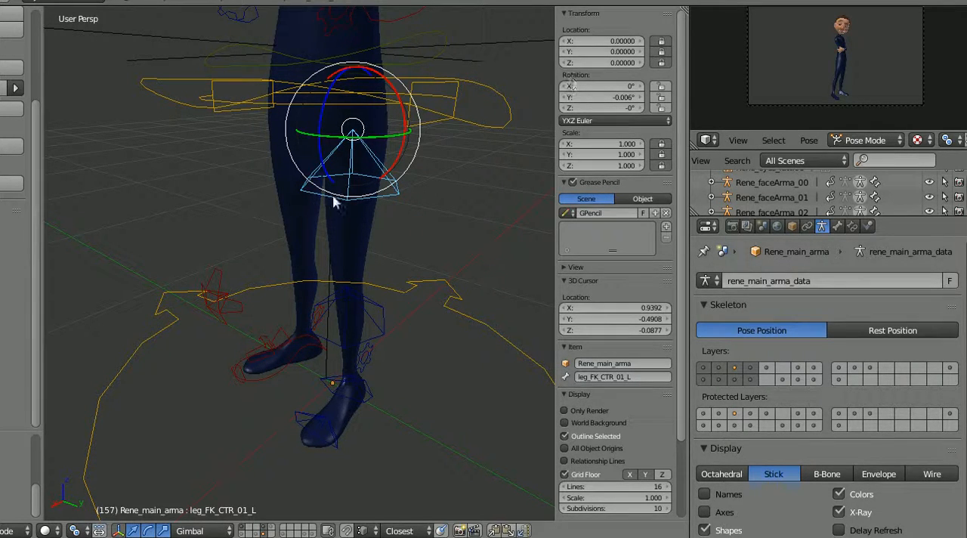
# Step: Try a free rotation of the leg_FK_CTR_01_L control bone and cancel it
pyautogui.moveTo(382, 133); pyautogui.dragTo(402, 194, button='middle')
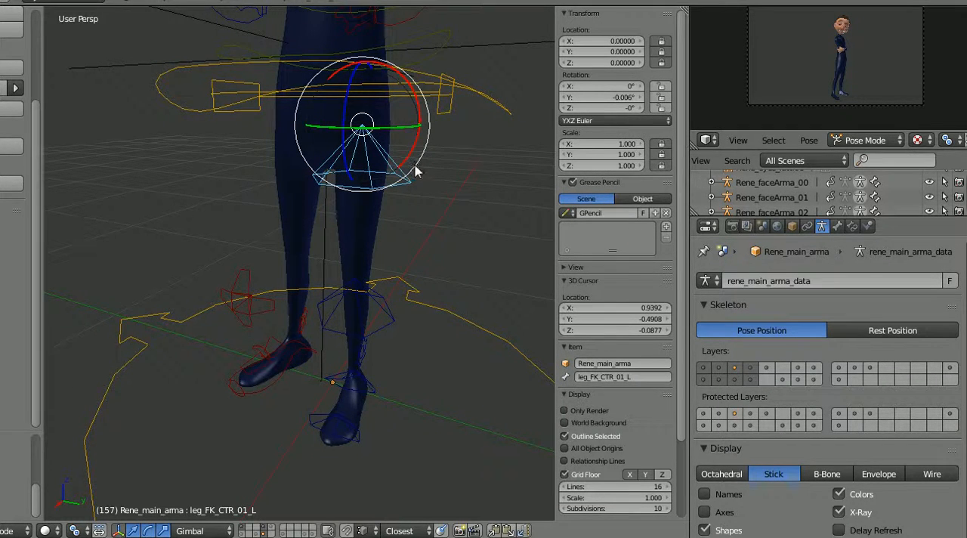
pyautogui.moveTo(416, 172); pyautogui.dragTo(327, 240, button='middle')
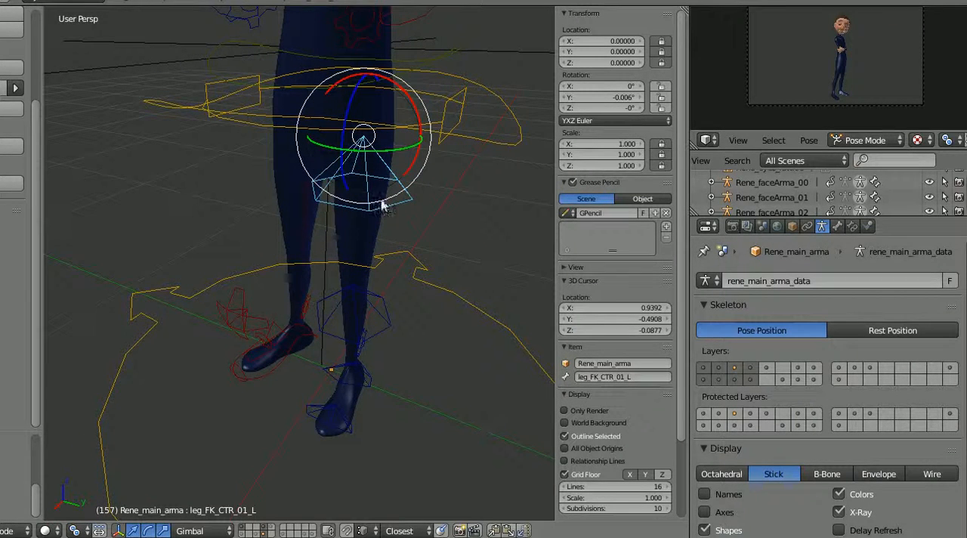
pyautogui.press('r')
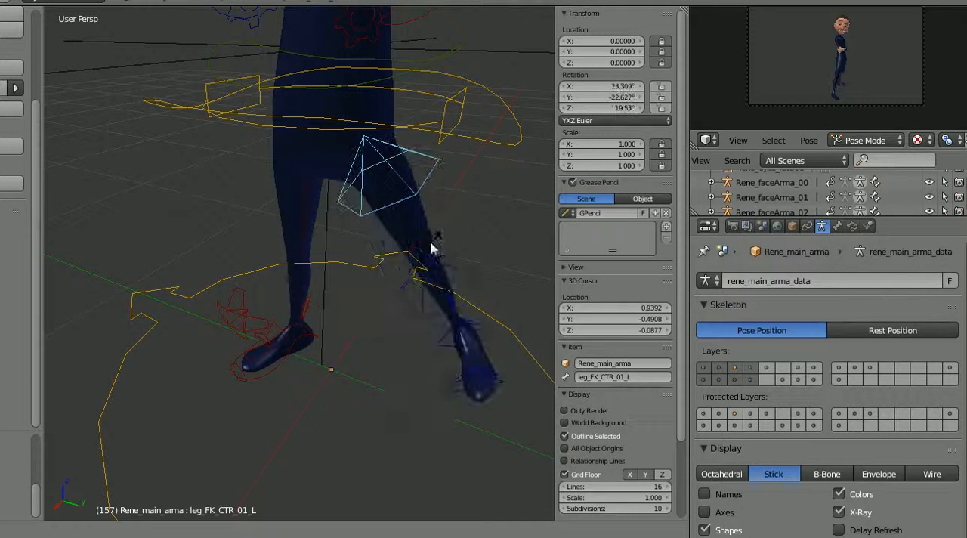
pyautogui.press('Escape')
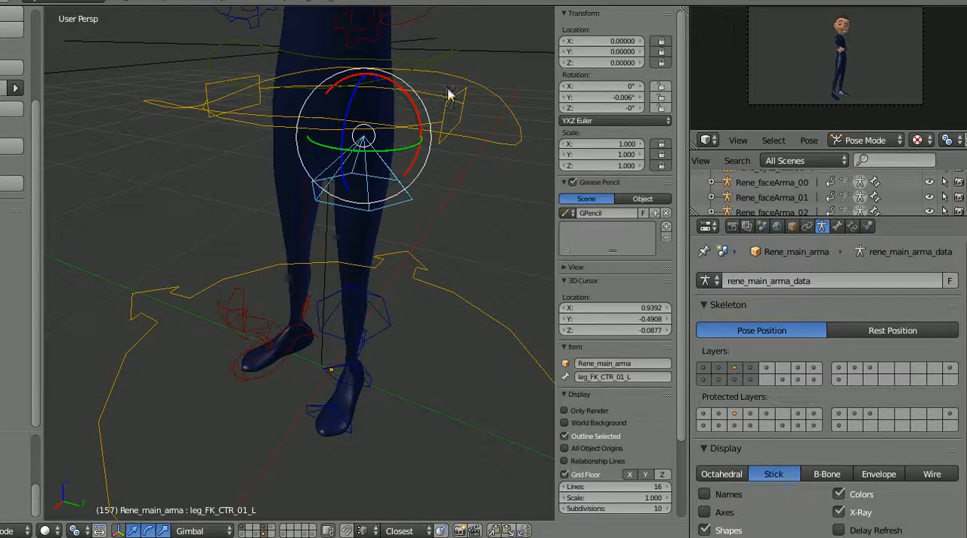
# Step: Try a location of 0.49 on the X, Y and Z axes of leg_FK_CTR_01_L, and reset all three to 0
pyautogui.click(597, 41)
pyautogui.write('0.49')
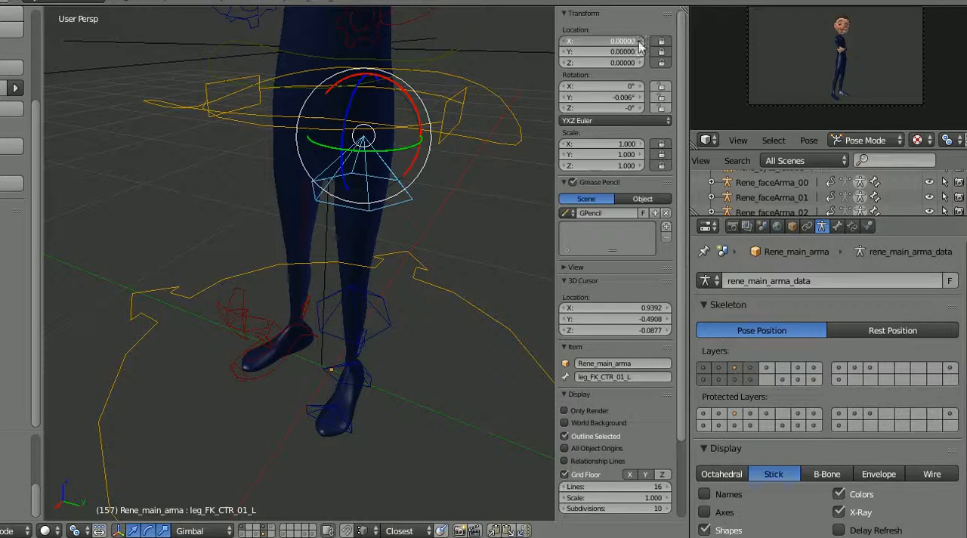
pyautogui.press('Return')
pyautogui.click(609, 51)
pyautogui.moveTo(609, 52); pyautogui.dragTo(629, 69)
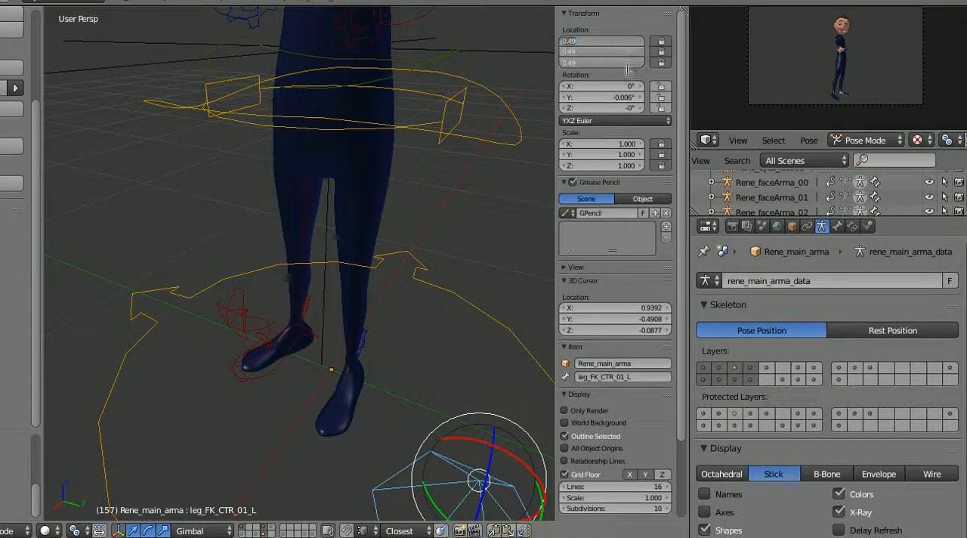
pyautogui.write('0')
pyautogui.press('Return')
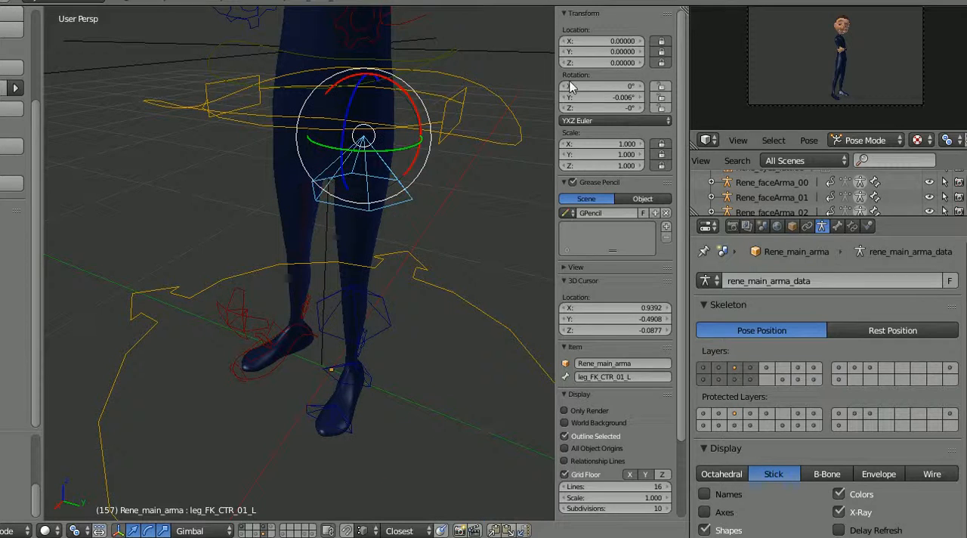
# Step: Add a Limit Location constraint to leg_FK_CTR_01_L, place it above Copy Scale, and convert it to Local Space
pyautogui.click(807, 226)
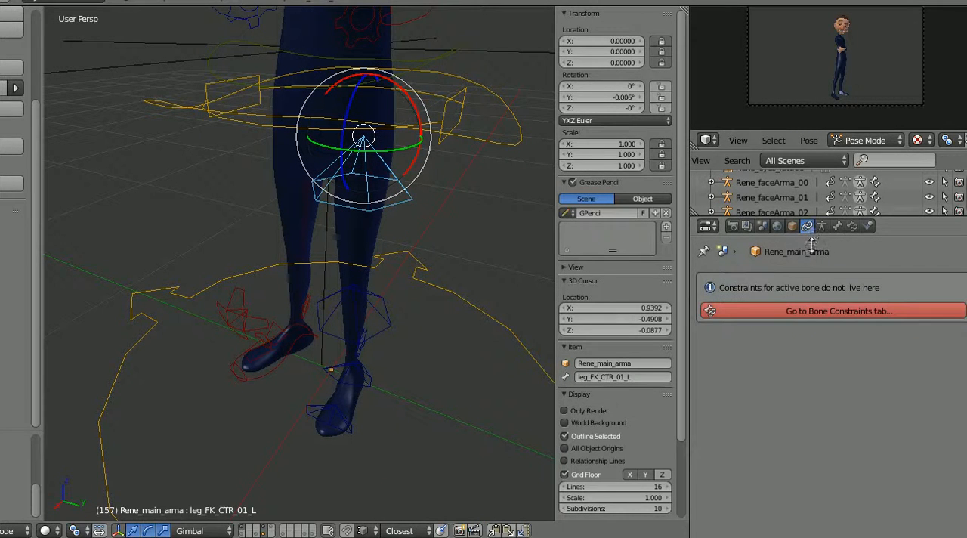
pyautogui.click(853, 226)
pyautogui.click(758, 286)
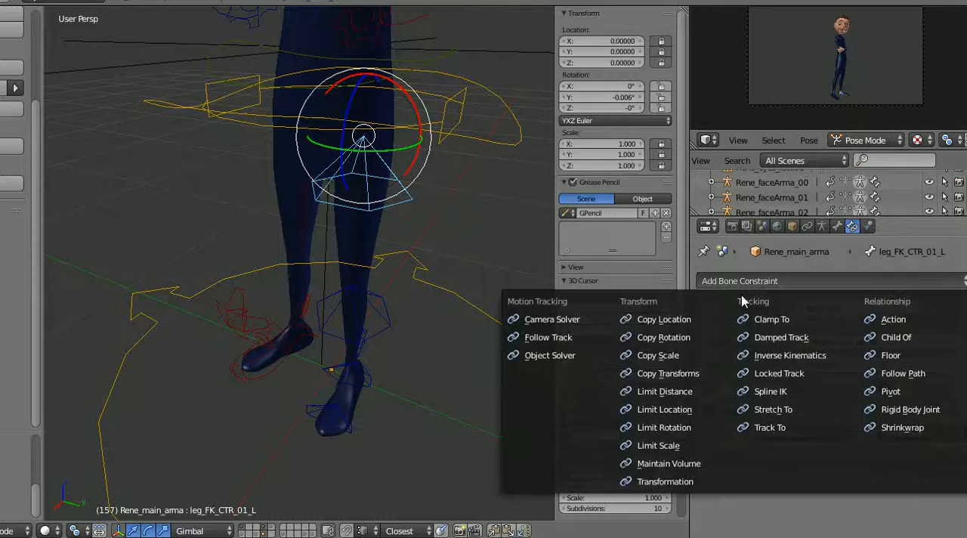
pyautogui.click(694, 412)
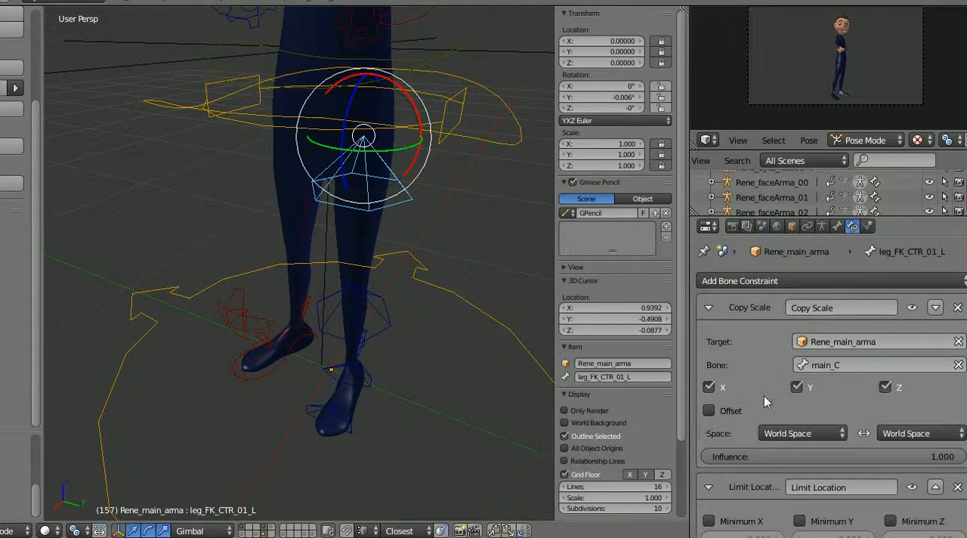
pyautogui.click(935, 487)
pyautogui.click(867, 442)
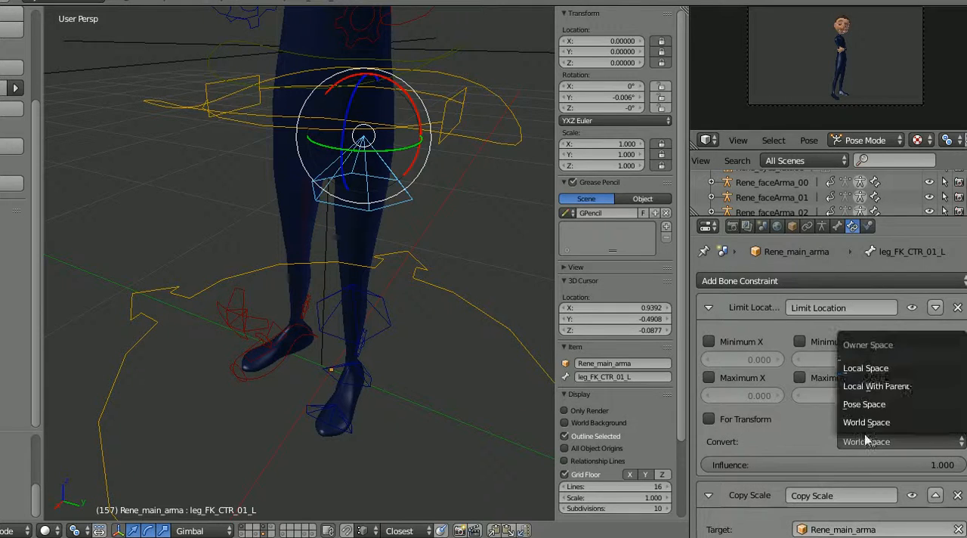
pyautogui.click(895, 368)
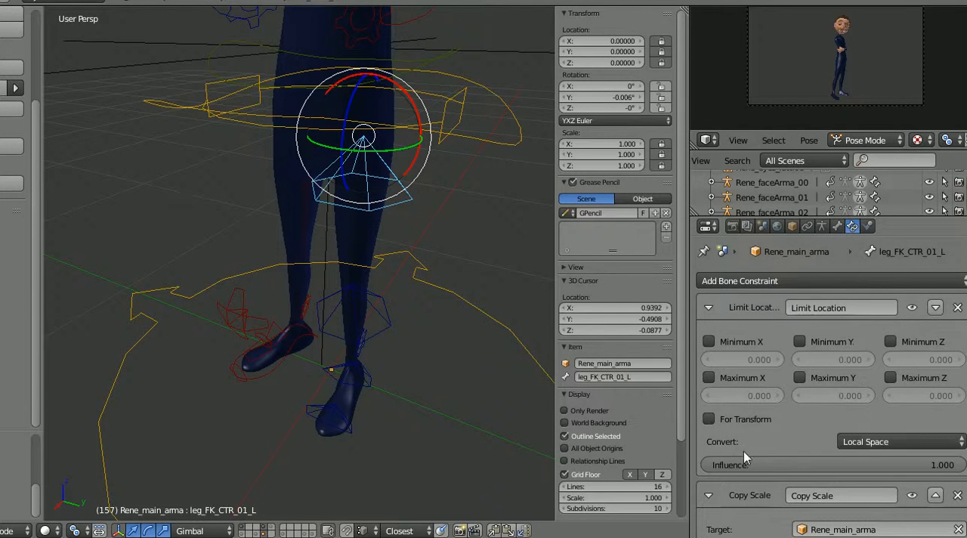
# Step: Enable the minimum and maximum limits for X, Y and Z in the Limit Location constraint
pyautogui.click(708, 342)
pyautogui.click(709, 377)
pyautogui.click(800, 377)
pyautogui.click(800, 341)
pyautogui.click(891, 341)
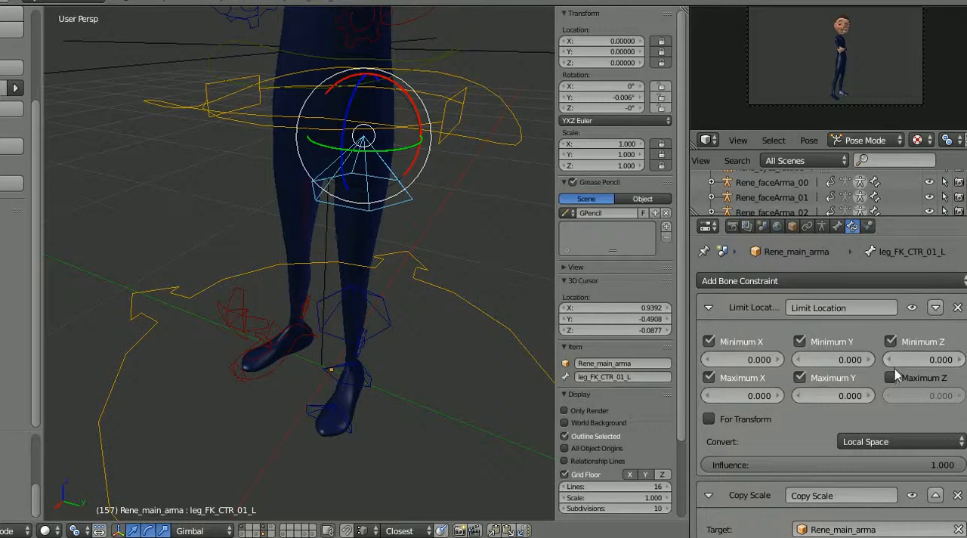
pyautogui.click(891, 377)
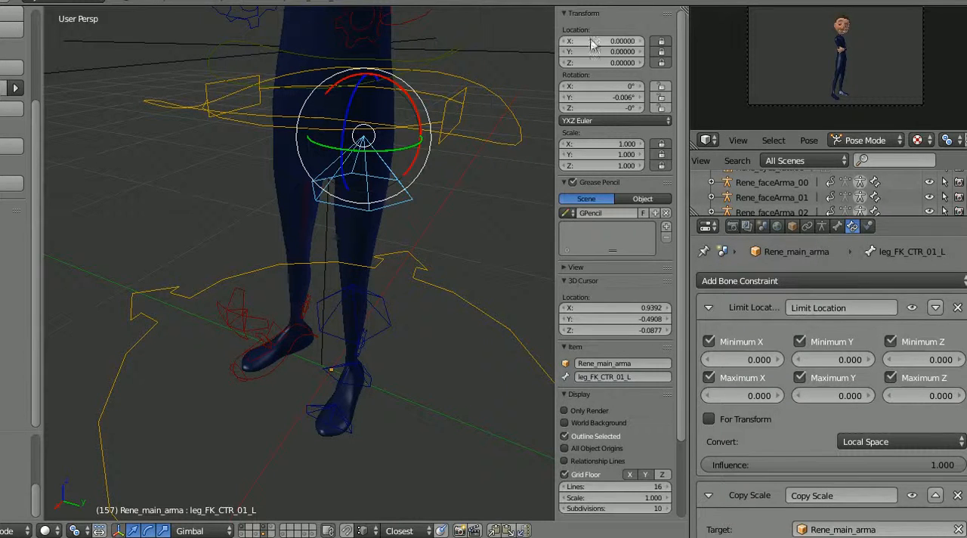
# Step: Test the Limit Location constraint with For Transform enabled by changing the bone's location to X 1.34, Y 1.69 and Z 2.18
pyautogui.moveTo(593, 42); pyautogui.dragTo(682, 43)
pyautogui.moveTo(597, 54); pyautogui.dragTo(683, 68)
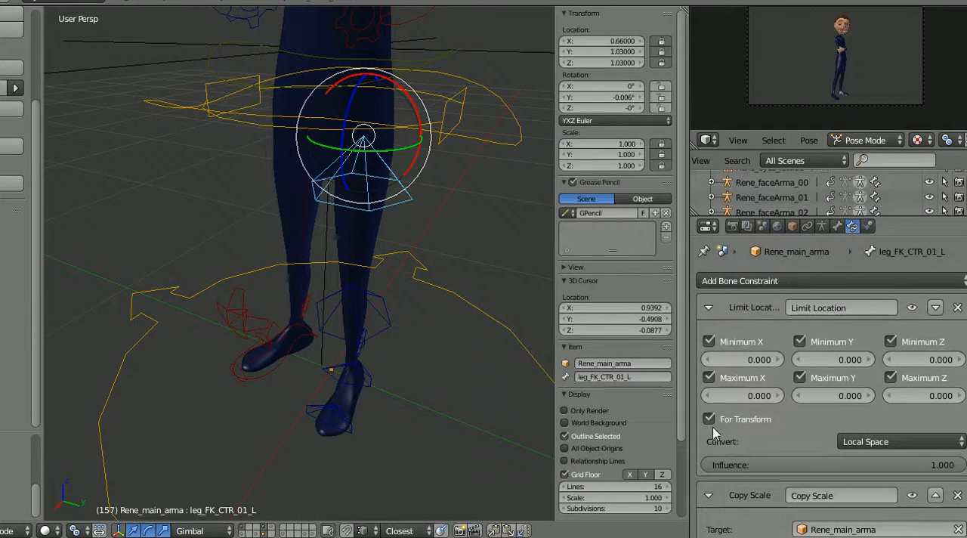
pyautogui.moveTo(606, 42); pyautogui.dragTo(704, 74)
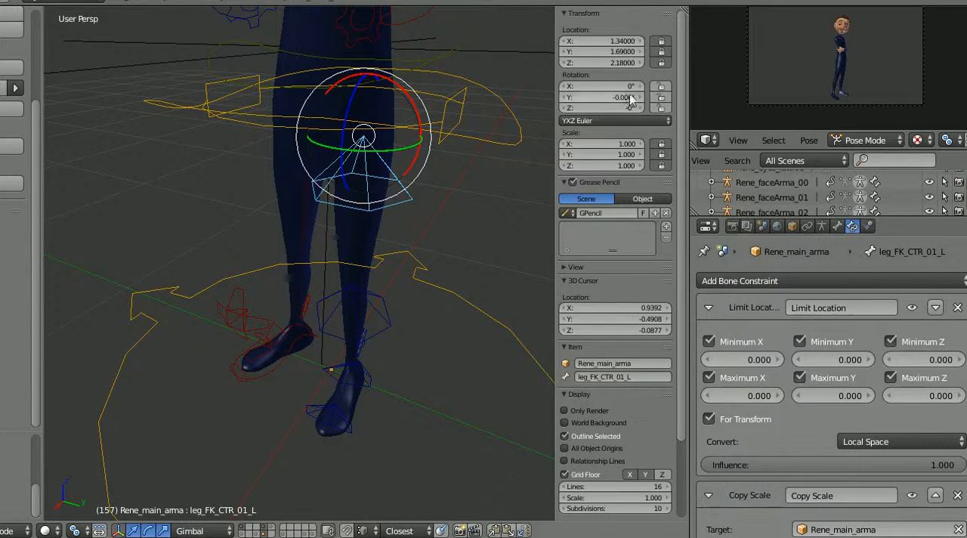
# Step: Remove the Limit Location constraint from leg_FK_CTR_01_L and reset its X, Y and Z location to 0
pyautogui.click(958, 308)
pyautogui.moveTo(596, 43); pyautogui.dragTo(594, 66)
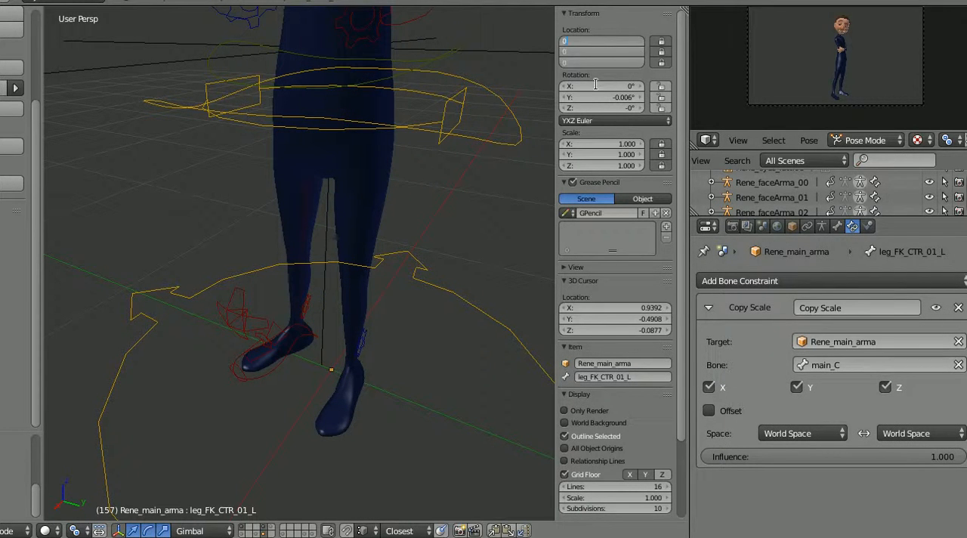
pyautogui.write('0')
pyautogui.press('Return')
# Step: Add drivers to all three location channels of leg_FK_CTR_01_L and test them by trying to change the Y and Z values
pyautogui.rightClick(601, 49)
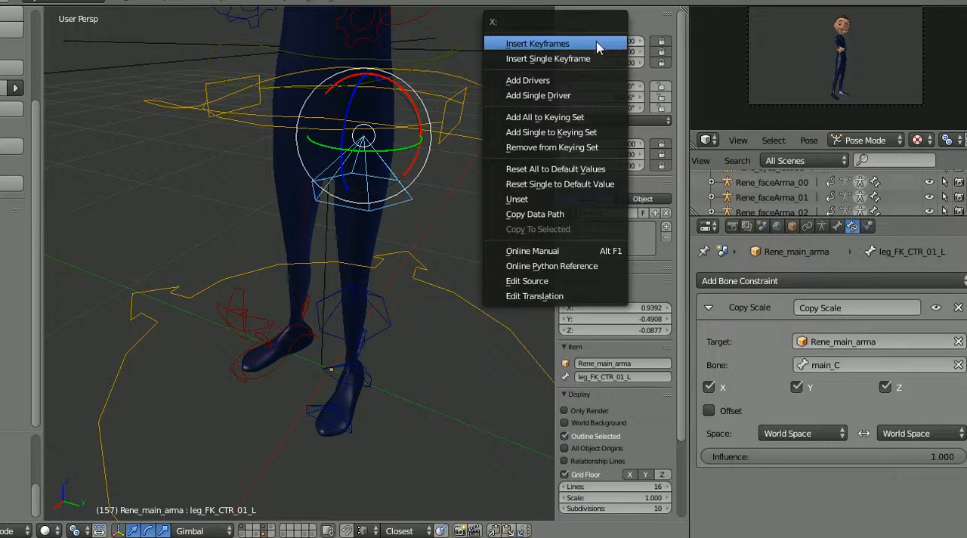
pyautogui.click(580, 83)
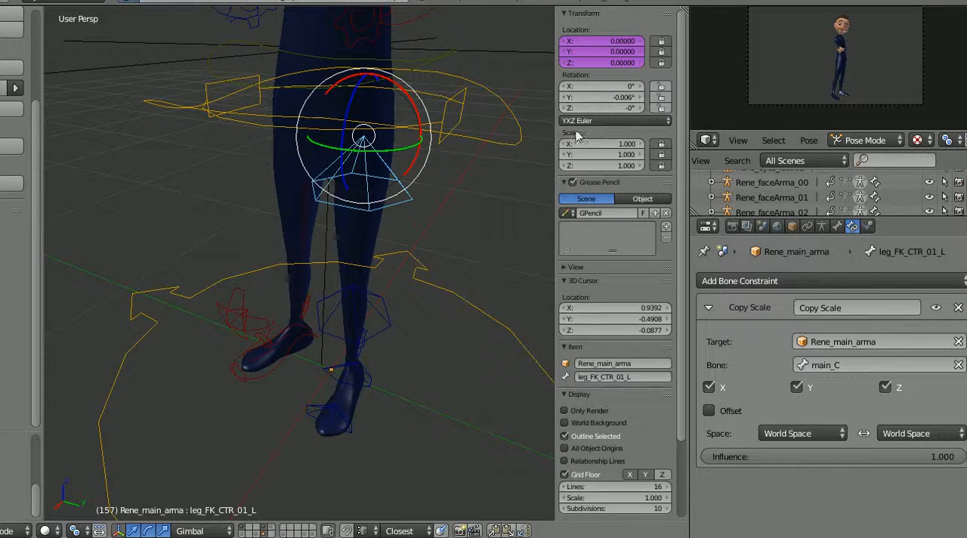
pyautogui.moveTo(624, 53); pyautogui.dragTo(674, 50)
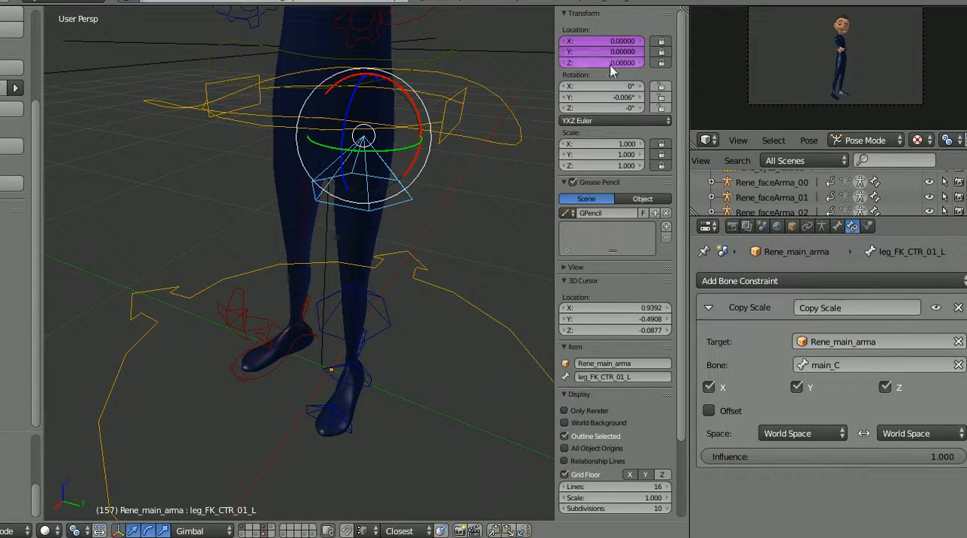
pyautogui.moveTo(592, 63); pyautogui.dragTo(674, 69)
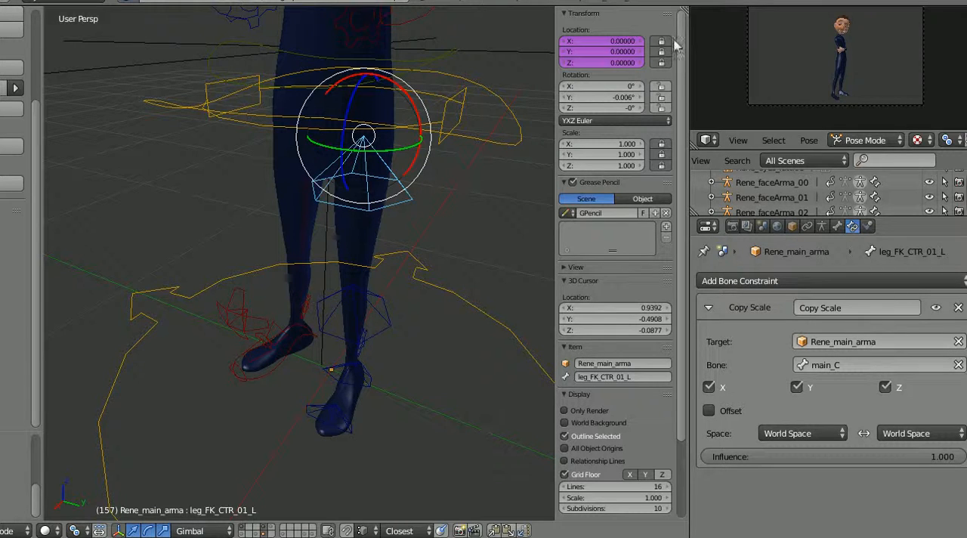